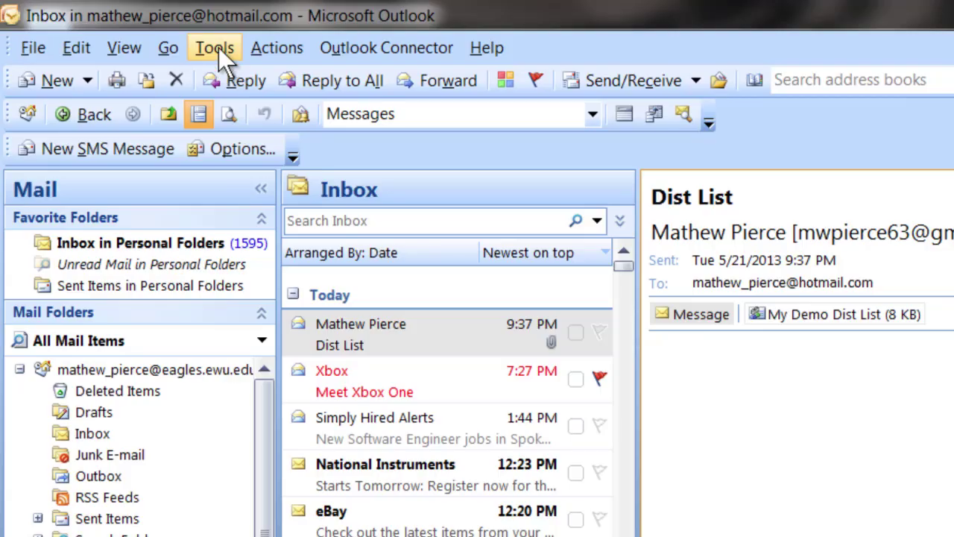
# Open Account Settings from the Tools menu and start adding a new e-mail account.
pyautogui.click(210, 51)
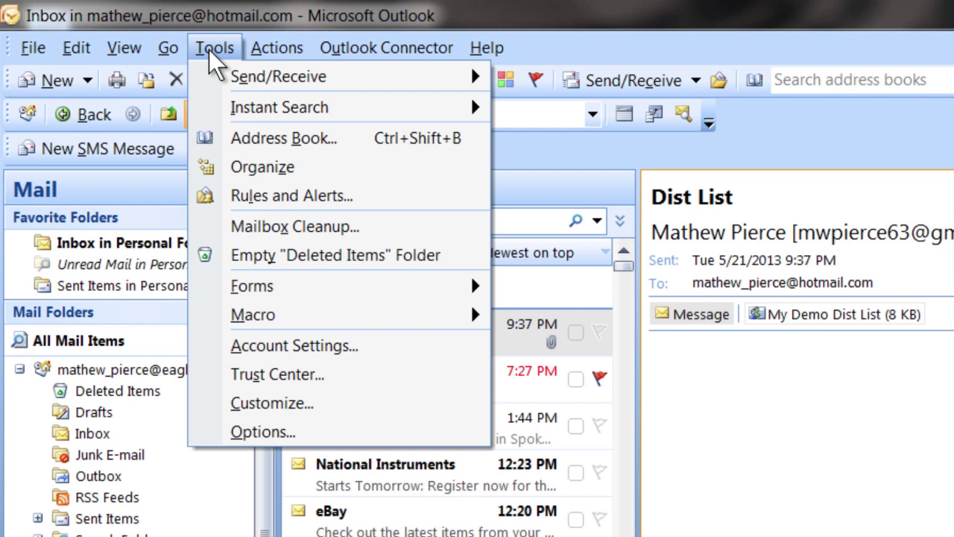
pyautogui.click(313, 343)
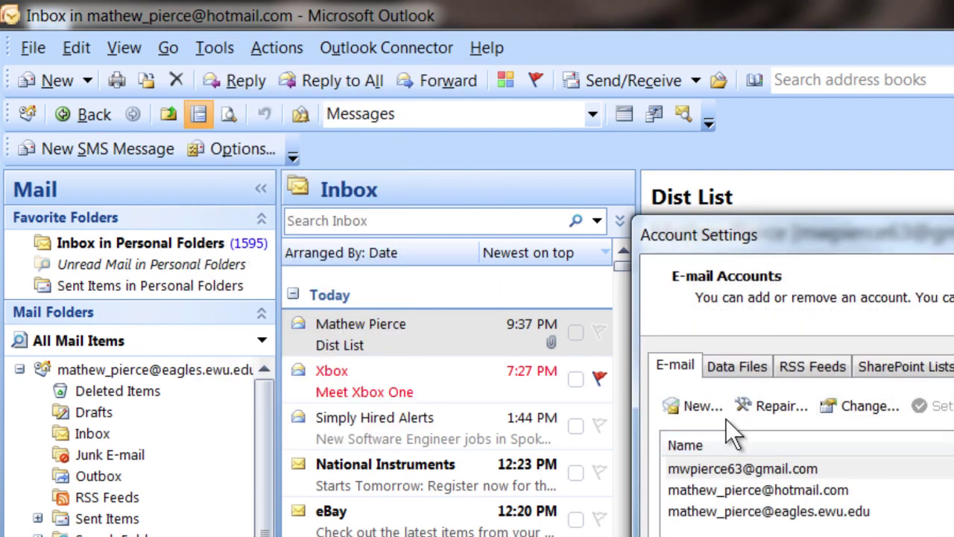
pyautogui.click(684, 406)
# Close and reopen Account Settings via Tools, then choose New on the E-mail tab.
pyautogui.press('Escape')
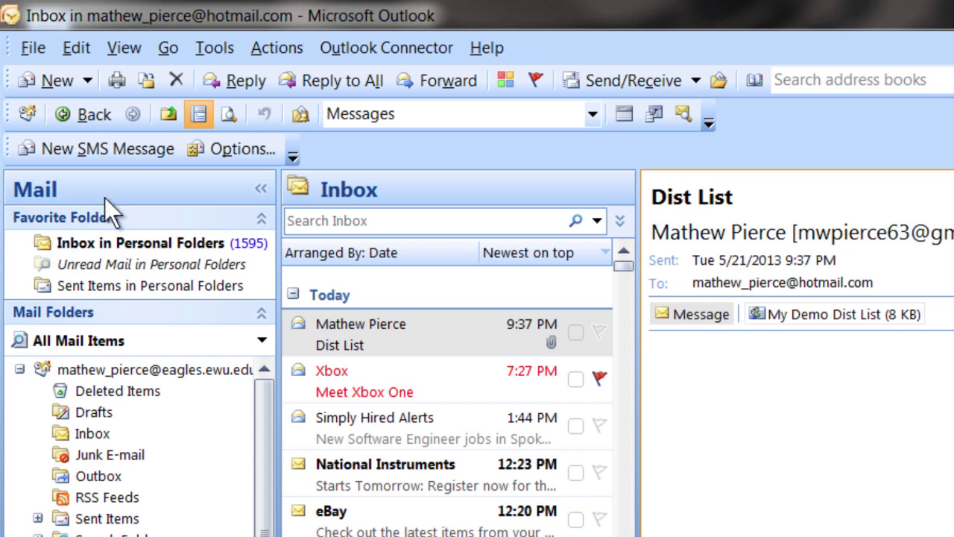
pyautogui.click(222, 47)
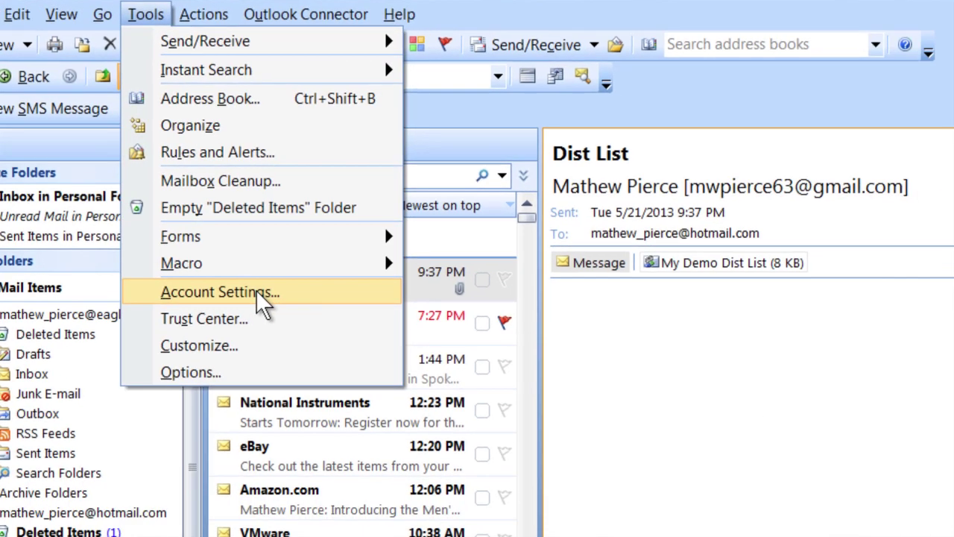
pyautogui.click(283, 345)
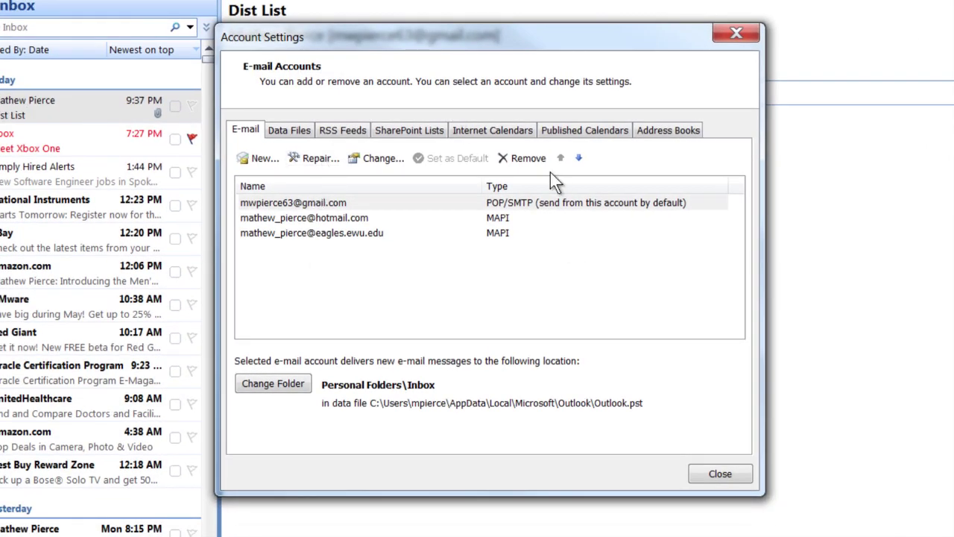
pyautogui.click(253, 156)
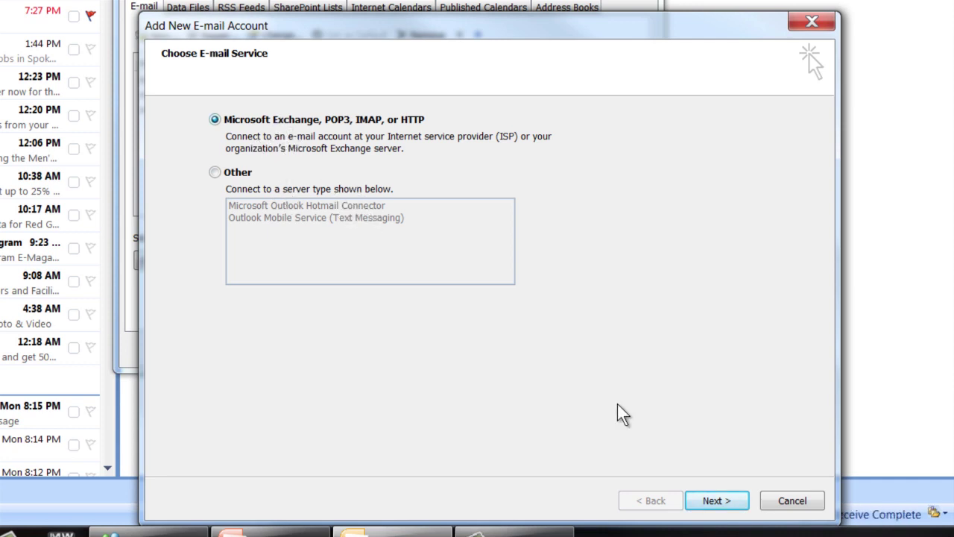
# Continue with Exchange, POP3, IMAP or HTTP and focus the E-mail Address field.
pyautogui.click(723, 499)
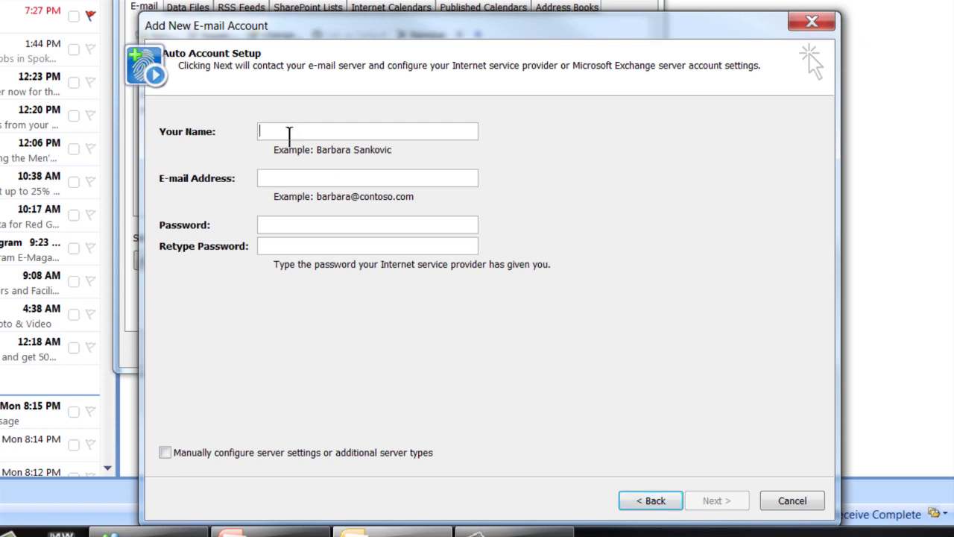
pyautogui.click(359, 179)
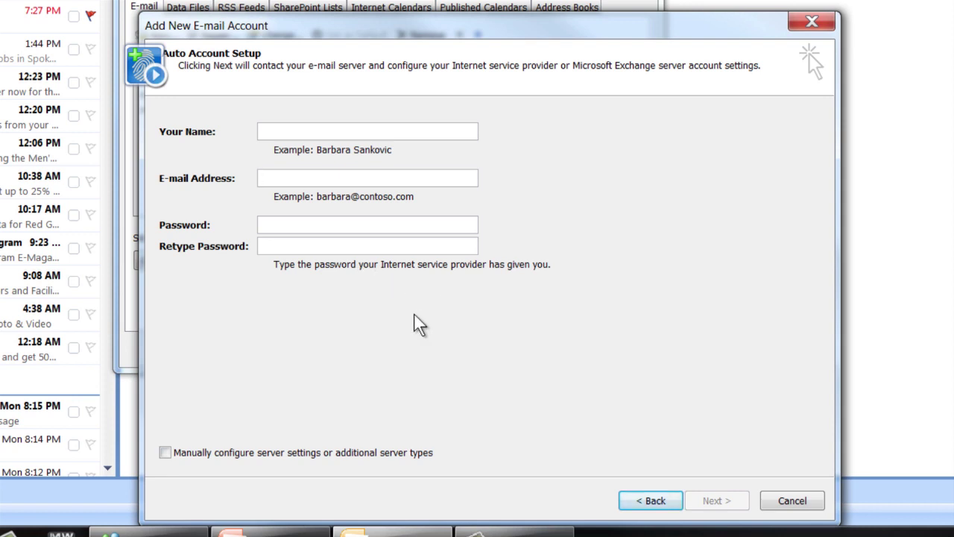
# Tick 'Manually configure server settings or additional server types' in Auto Account Setup.
pyautogui.click(167, 451)
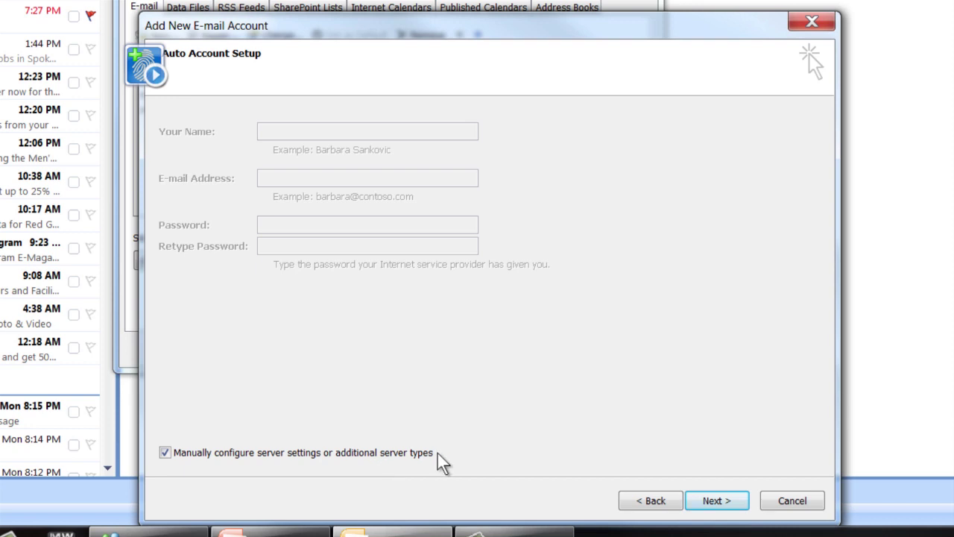